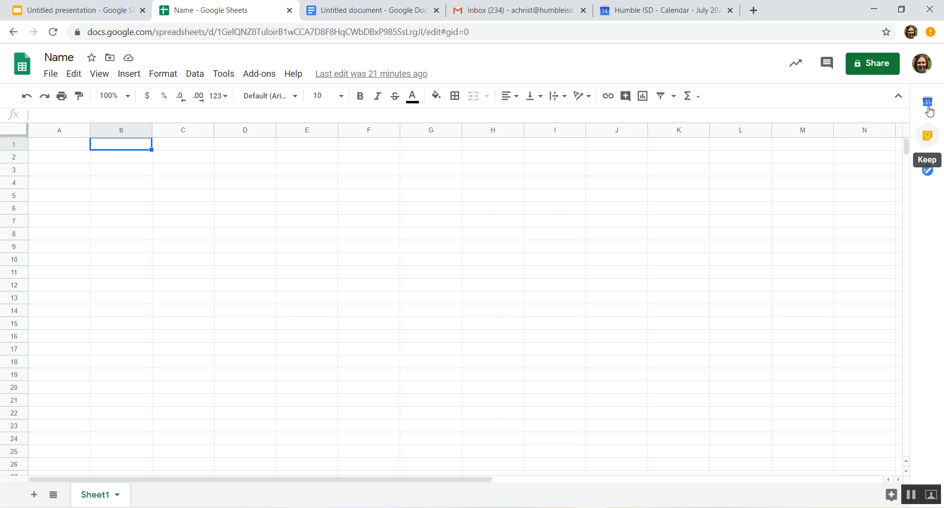
# View the Keep notes in the side panel and in a separate browser tab, and close both.
pyautogui.click(929, 173)
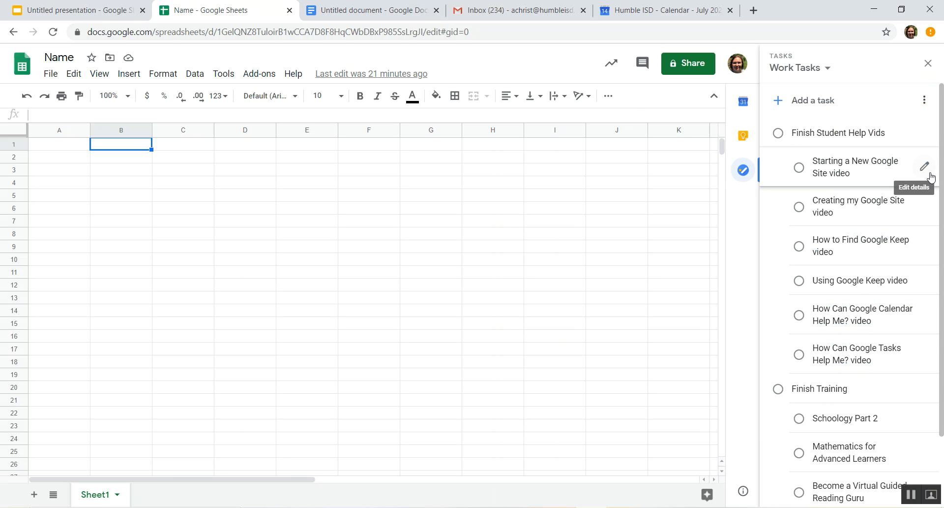
pyautogui.click(744, 138)
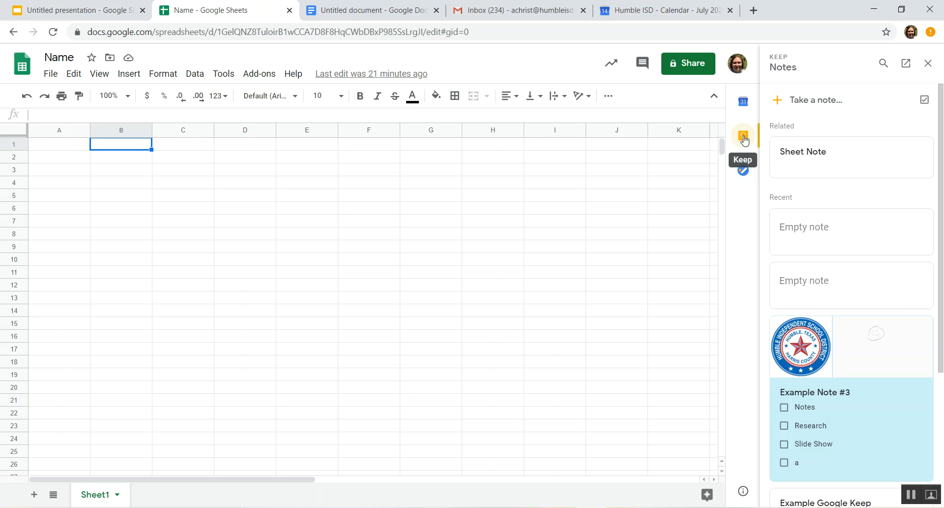
pyautogui.click(906, 63)
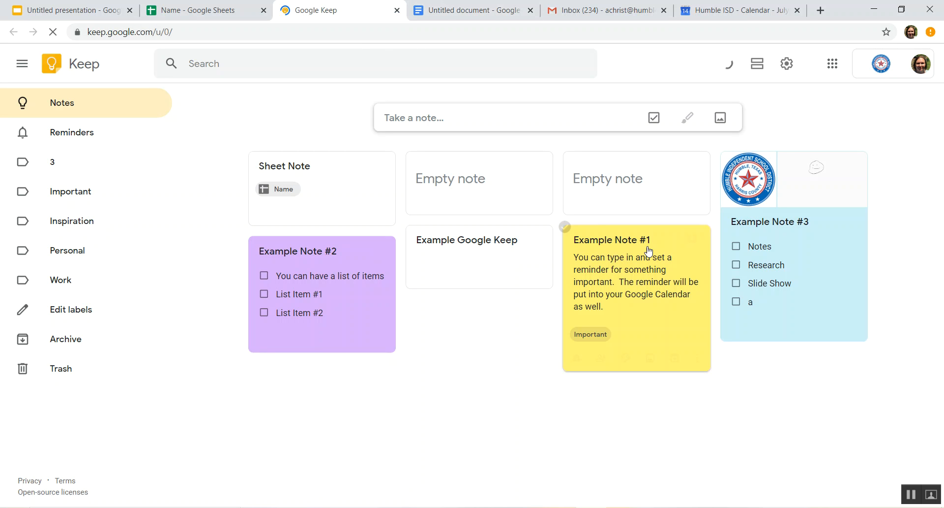
pyautogui.click(396, 10)
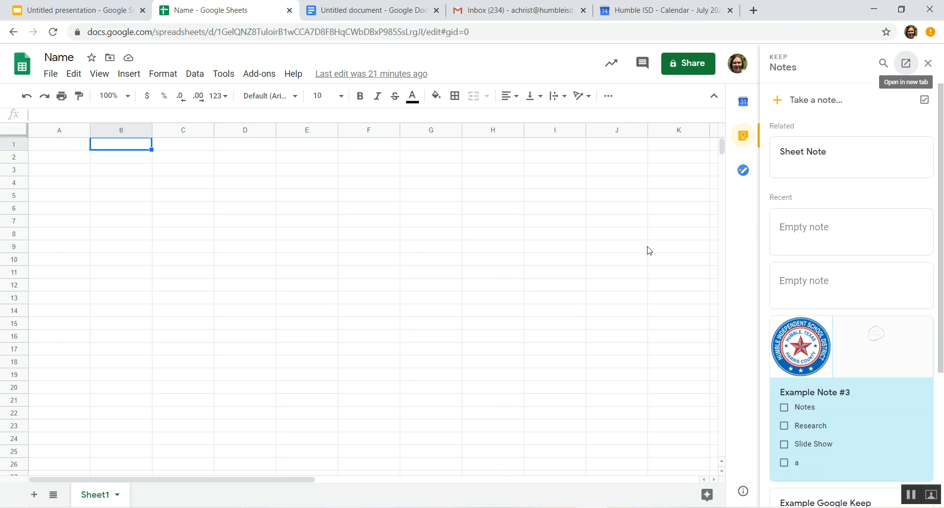
pyautogui.click(928, 63)
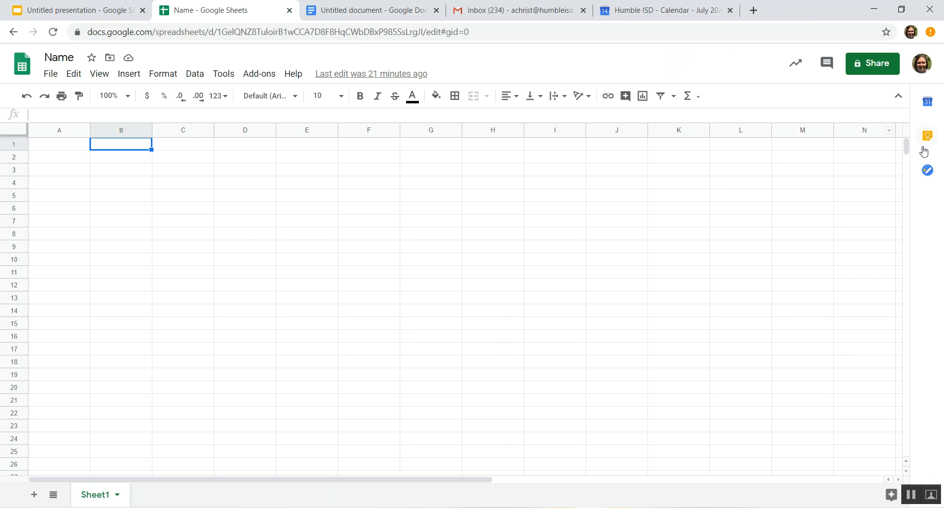
# Open the Tasks side panel and view the available task lists.
pyautogui.click(927, 170)
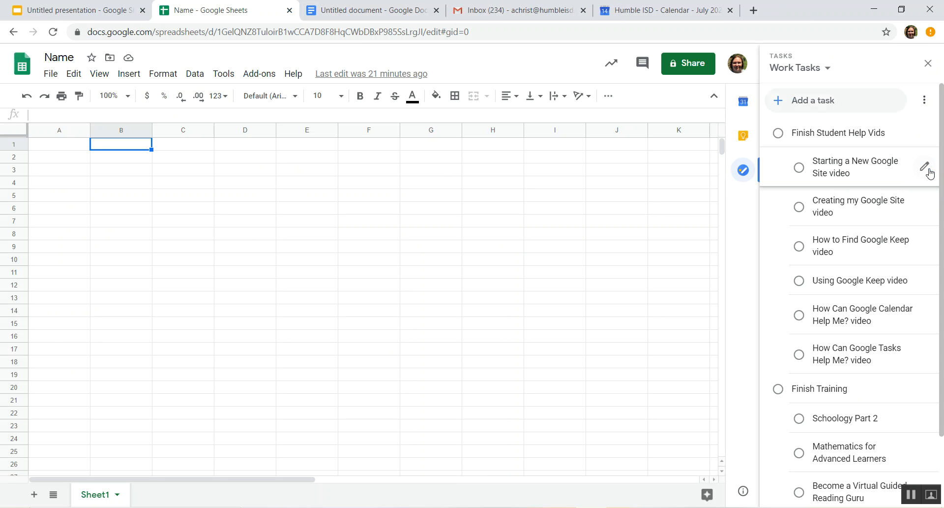
pyautogui.click(809, 68)
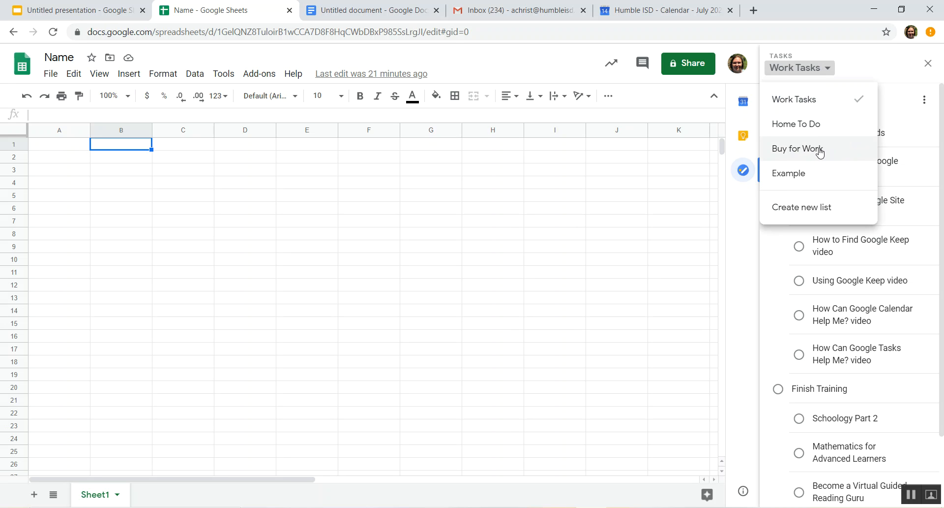
pyautogui.click(864, 67)
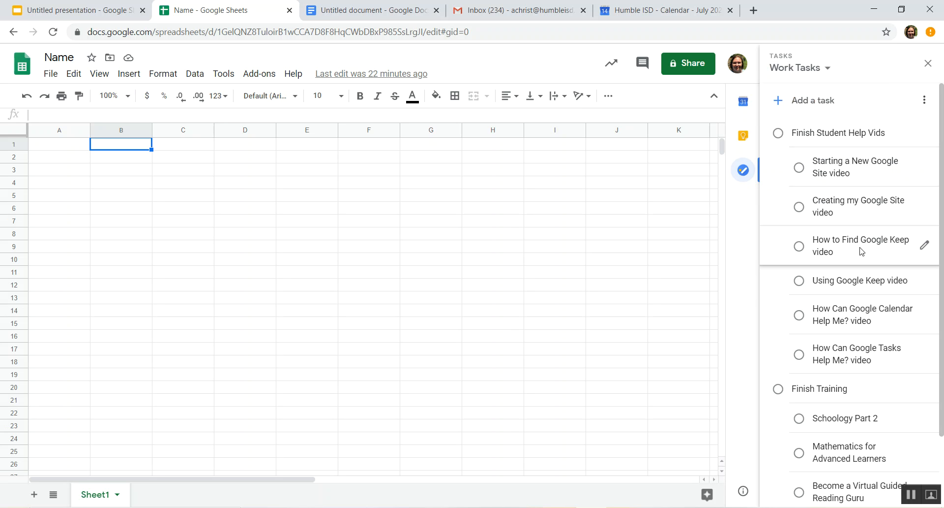
# Reorder the Finish Student Help Vids subtasks: How to Find Google Keep video first, Starting a New Google Site video after Creating my Google Site video.
pyautogui.moveTo(861, 230); pyautogui.dragTo(854, 173)
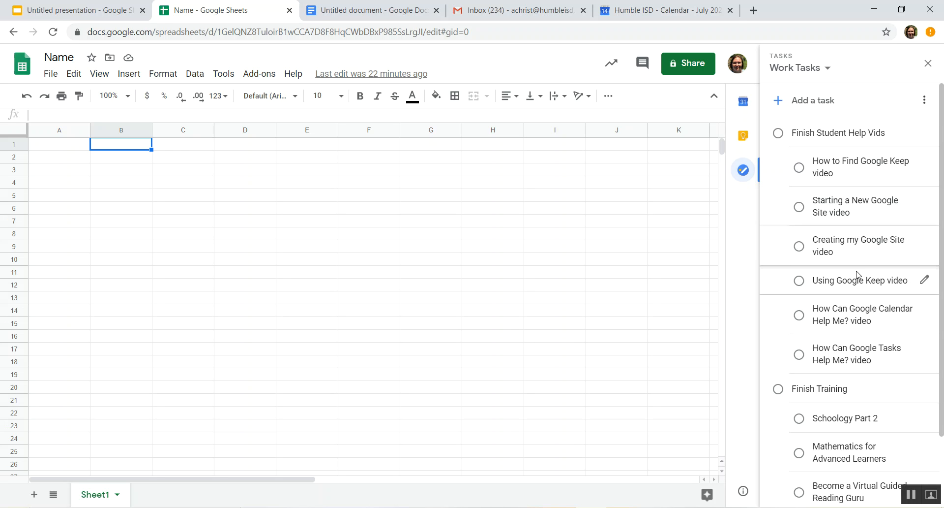
pyautogui.moveTo(863, 209); pyautogui.dragTo(869, 228)
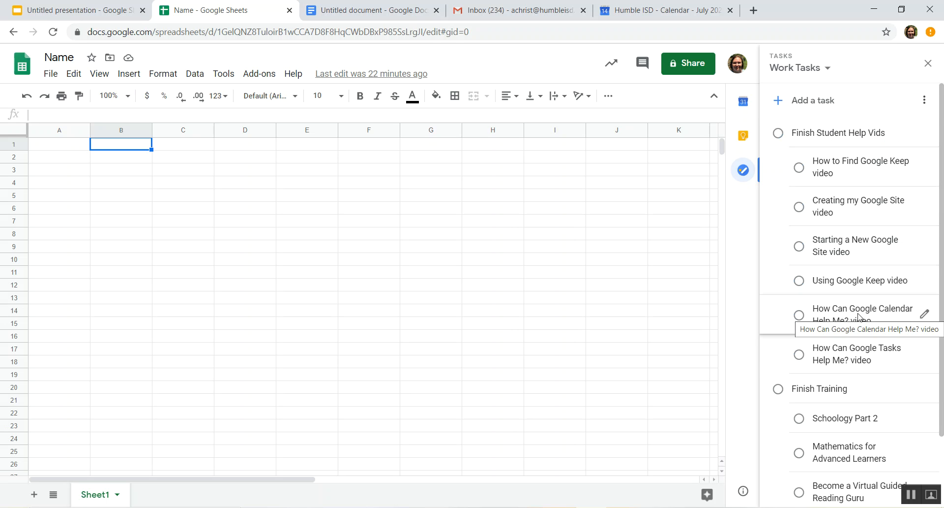
pyautogui.click(786, 133)
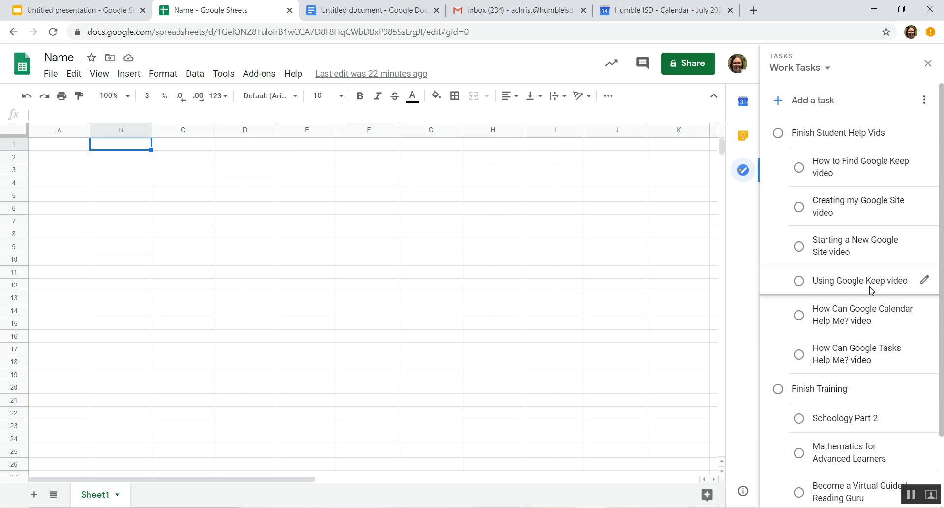
# Add a task titled "Example" to the Work Tasks list with "Details" as its description.
pyautogui.click(818, 109)
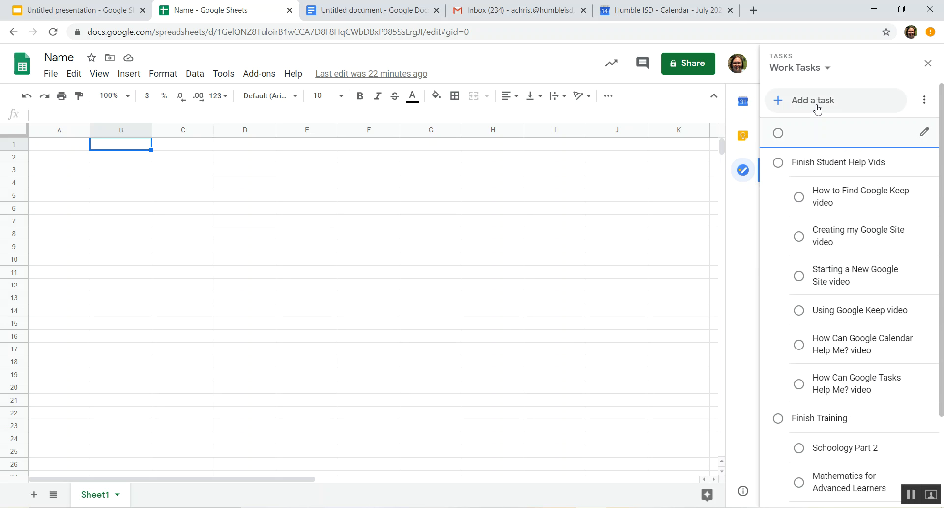
pyautogui.write('Example')
pyautogui.click(925, 132)
pyautogui.click(812, 135)
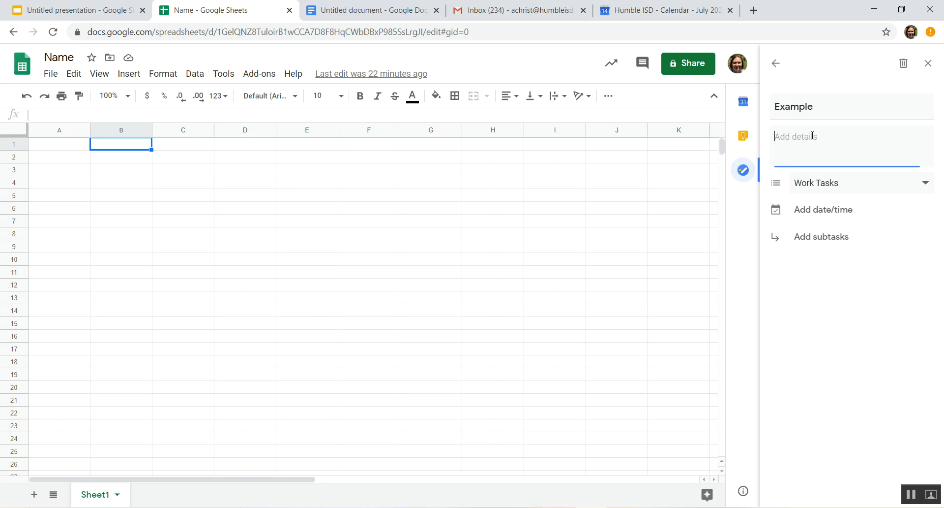
pyautogui.write('D')
pyautogui.click(821, 215)
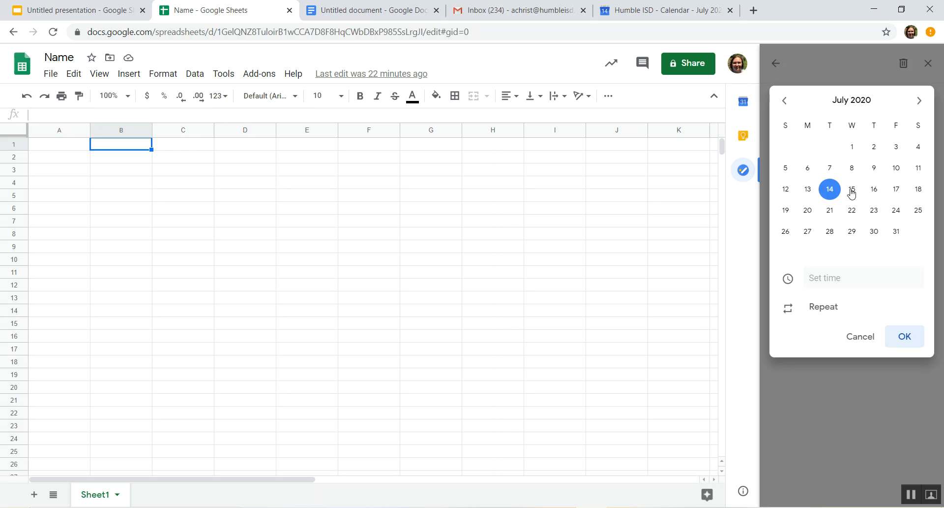
pyautogui.click(808, 212)
pyautogui.click(833, 275)
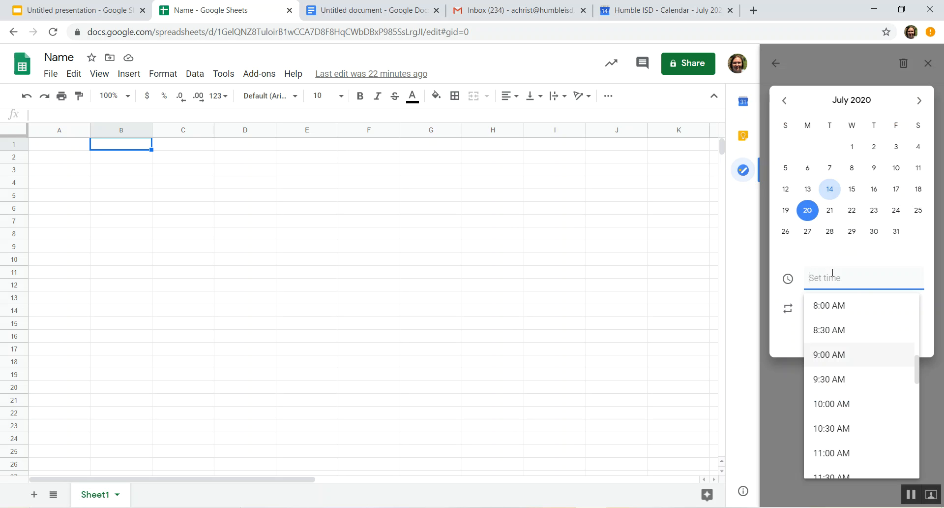
pyautogui.click(834, 308)
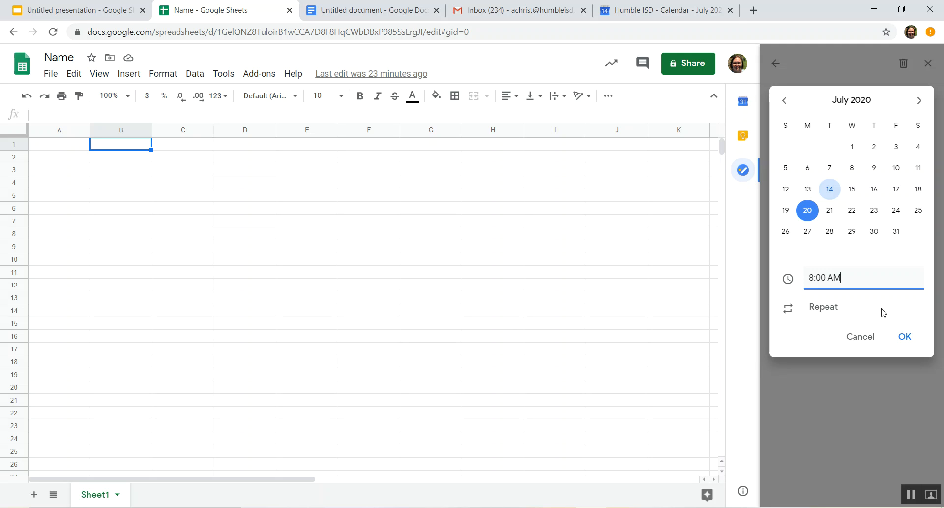
pyautogui.click(822, 312)
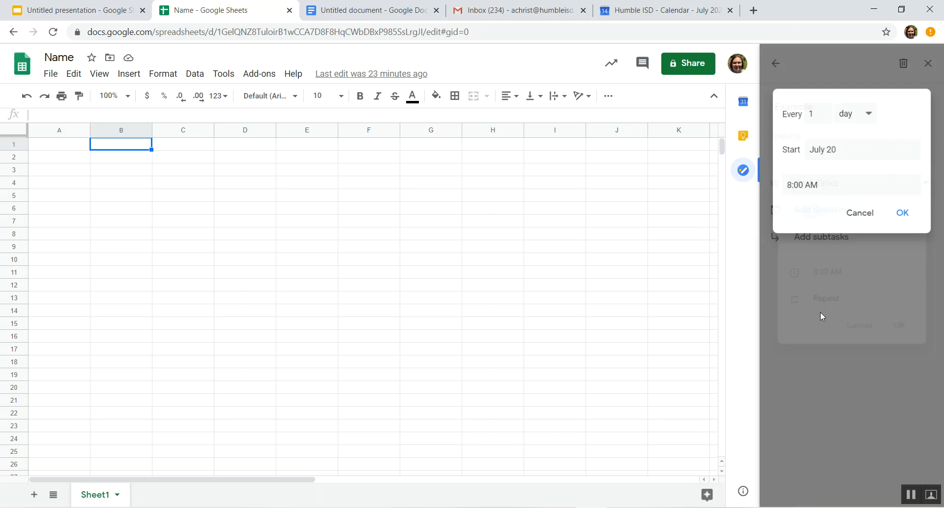
pyautogui.click(844, 114)
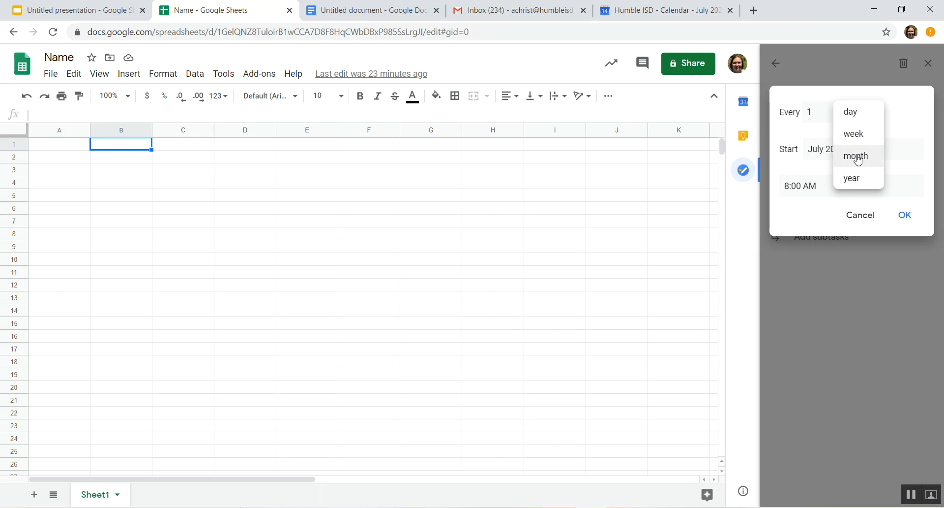
pyautogui.click(903, 105)
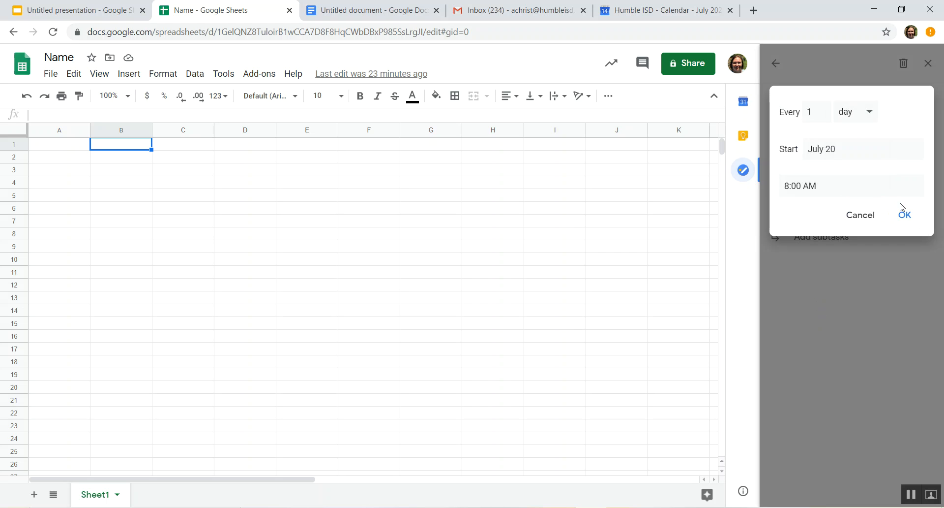
pyautogui.click(858, 214)
# Set the Example task's due date to July 20, 2020, without a time.
pyautogui.click(842, 210)
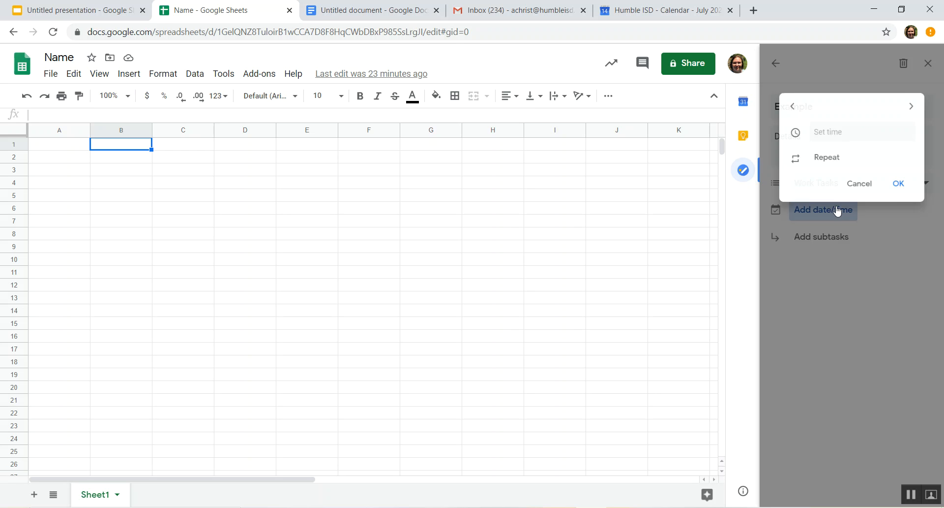
pyautogui.click(808, 210)
pyautogui.click(907, 339)
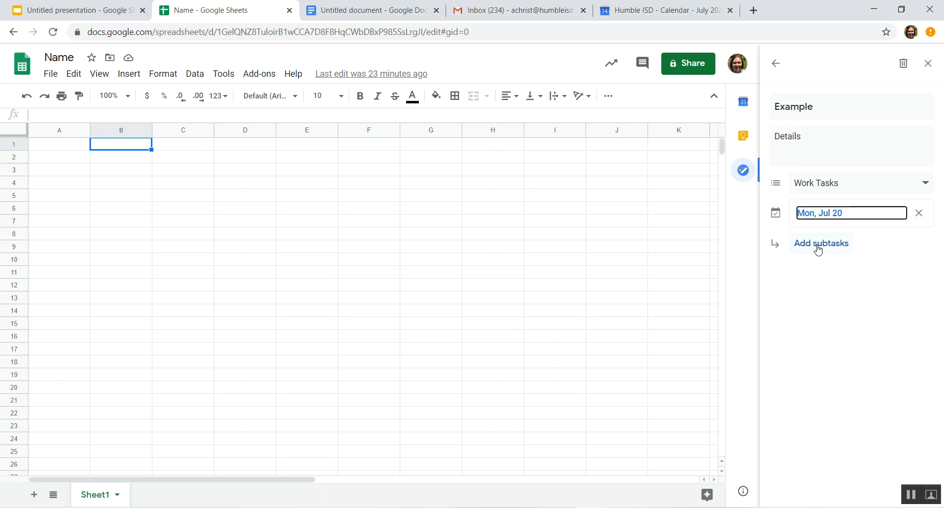
# Add the subtasks "Example 1" and "Example 2" to the Example task.
pyautogui.click(817, 248)
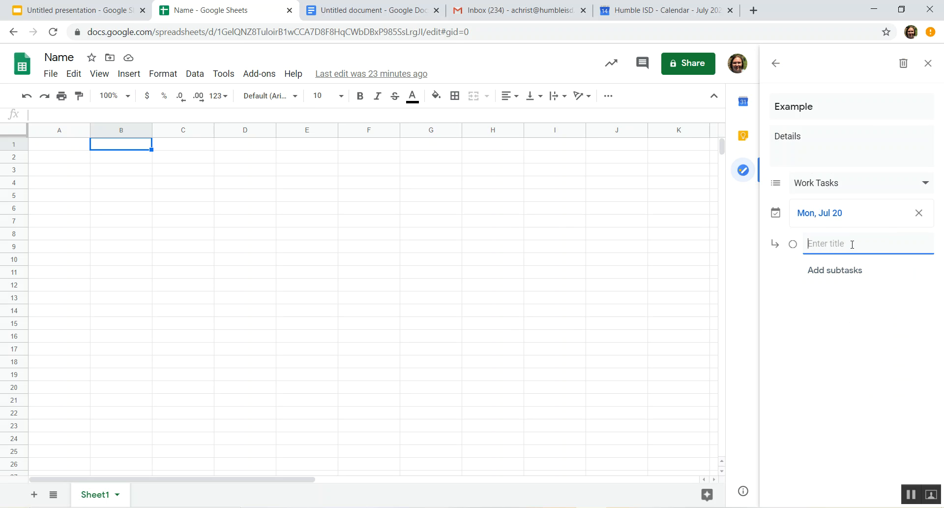
pyautogui.write('Example 1')
pyautogui.click(775, 64)
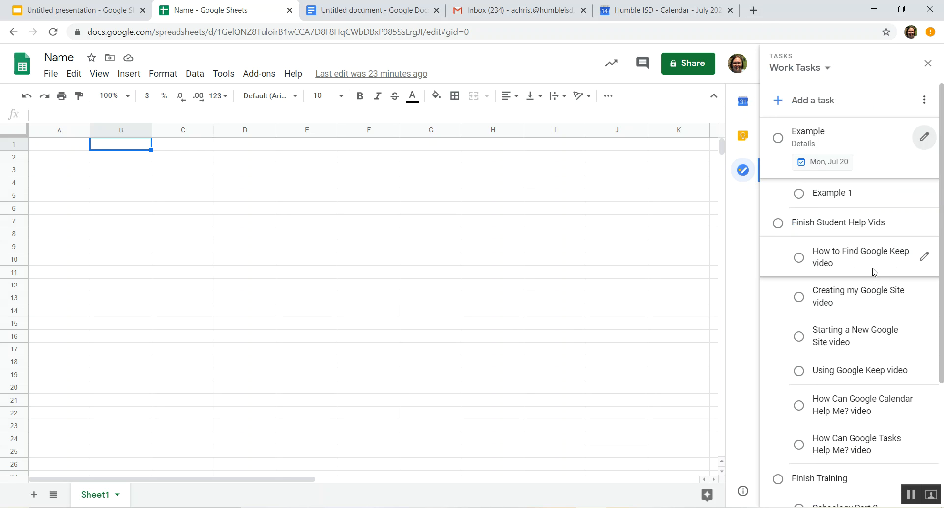
pyautogui.click(878, 197)
pyautogui.press('Return')
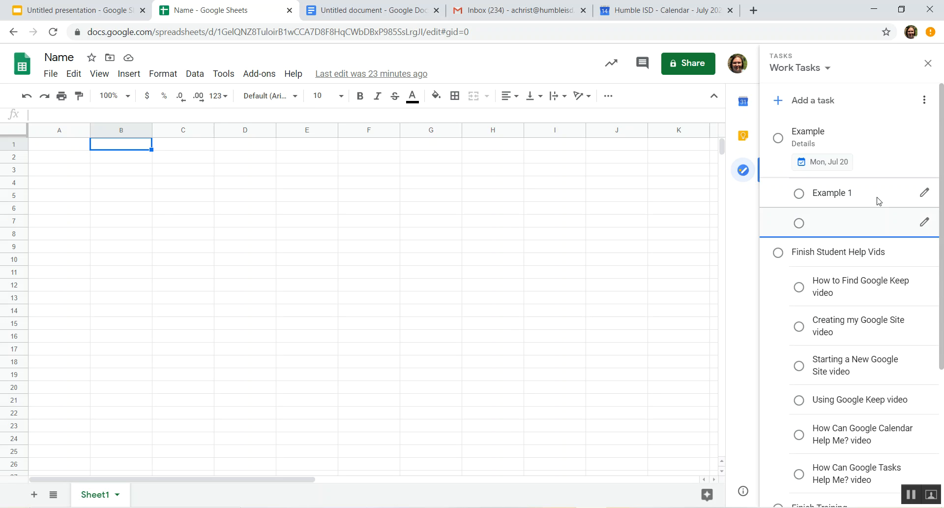
pyautogui.write('Example 2')
pyautogui.click(835, 248)
# Insert a blank subtask directly under the Example task, above Example 1, and delete it.
pyautogui.click(850, 127)
pyautogui.press('Return')
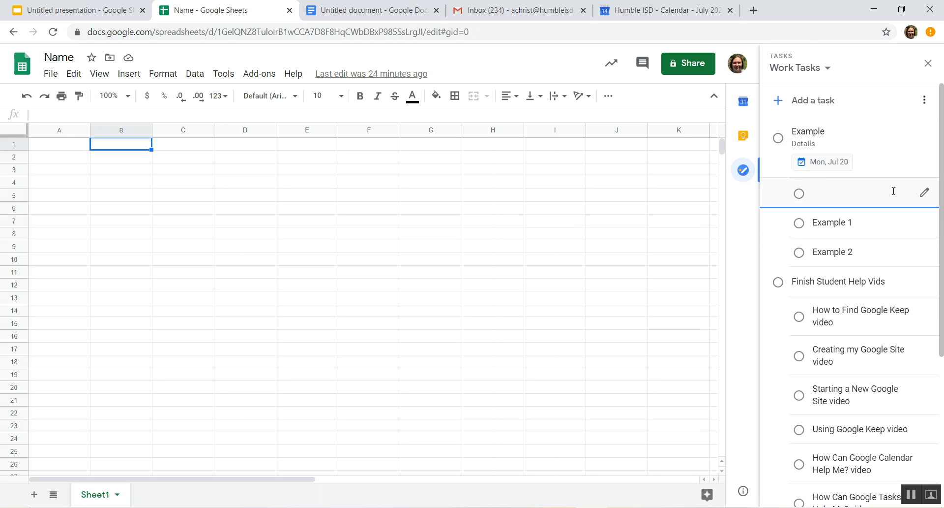
pyautogui.click(928, 194)
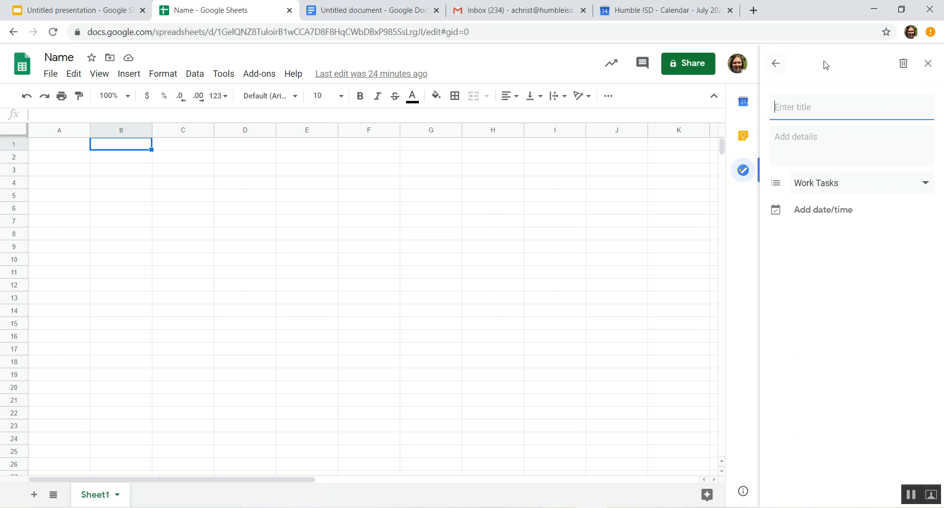
pyautogui.click(904, 65)
# Add two main tasks, "Large Example 2" and "Large Example 3", above the Example task.
pyautogui.click(811, 102)
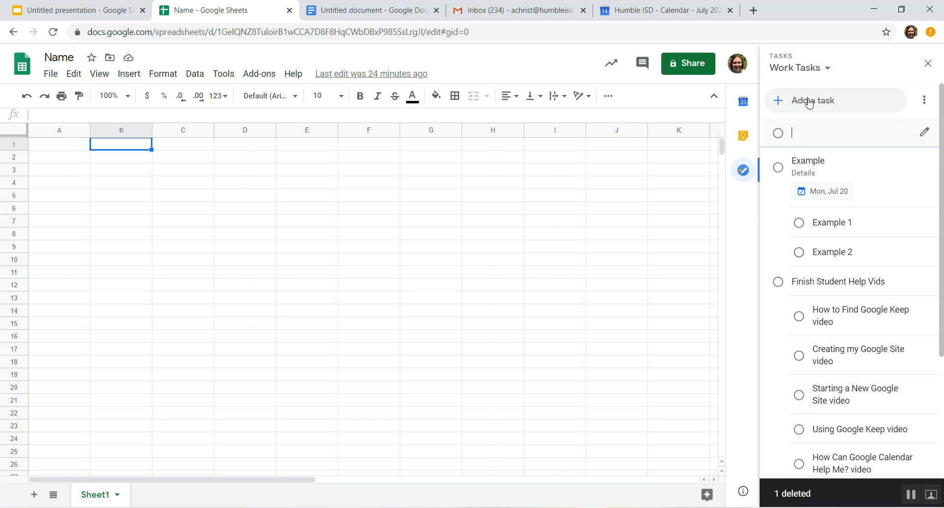
pyautogui.write('Exma')
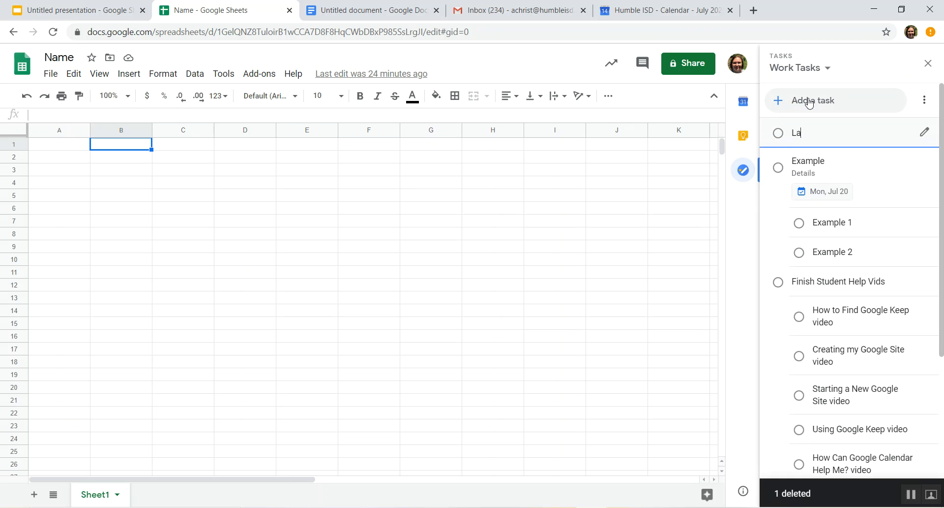
pyautogui.write('Large Example 2')
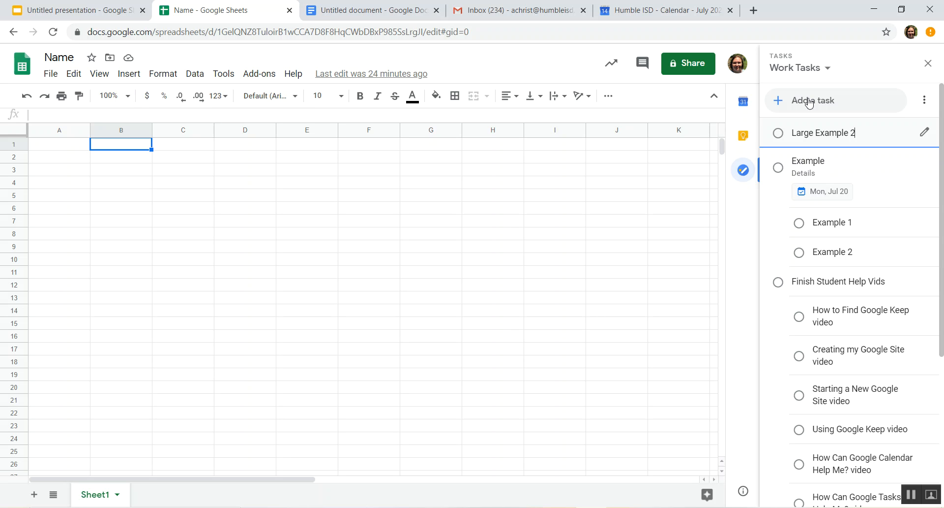
pyautogui.press('Return')
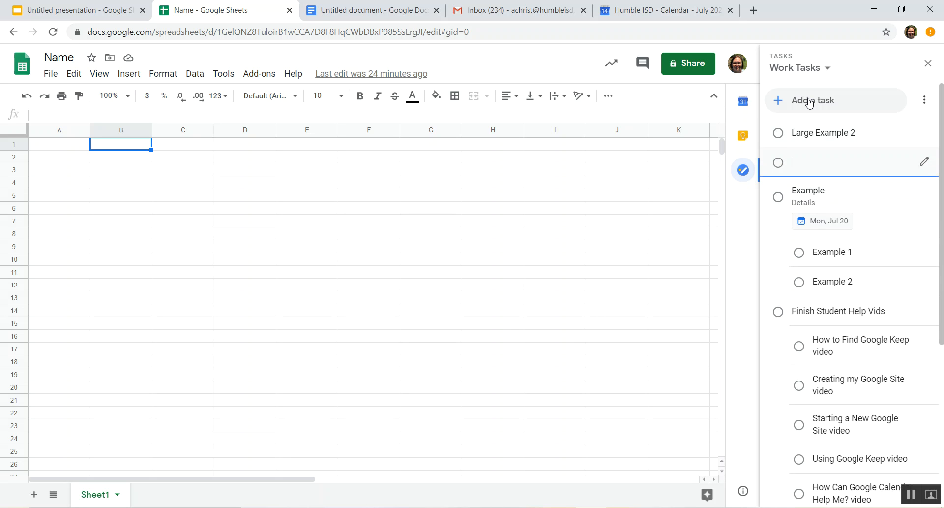
pyautogui.write('Large Example 3')
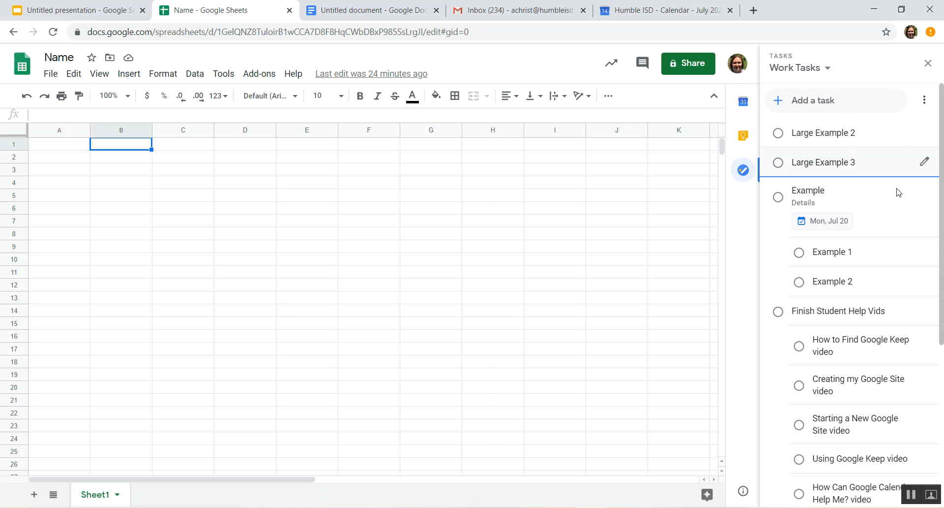
# Insert one blank subtask after Example 2 and another directly under the Example task, above Example 1.
pyautogui.click(879, 283)
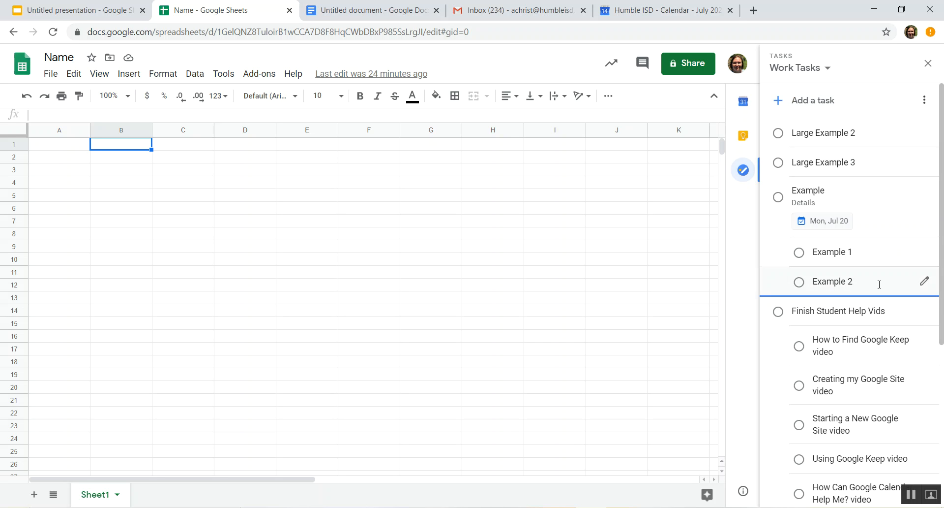
pyautogui.press('Return')
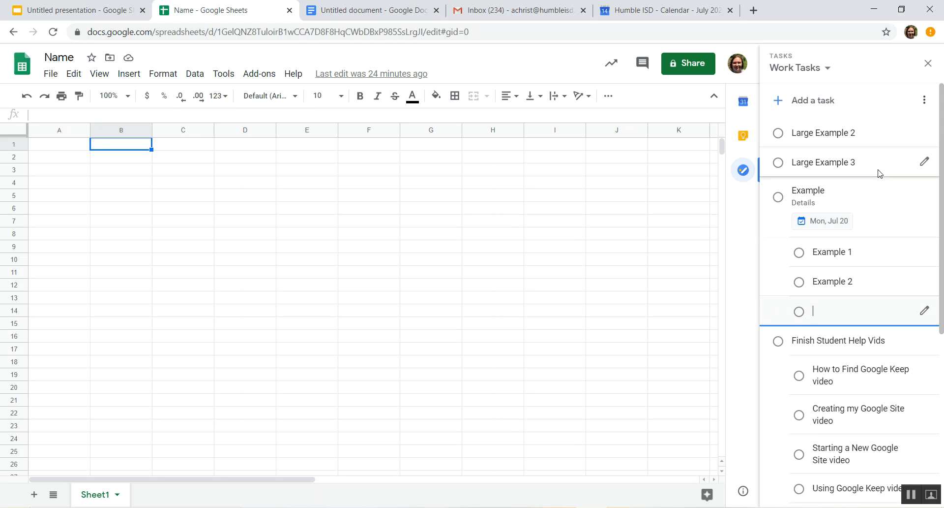
pyautogui.click(868, 202)
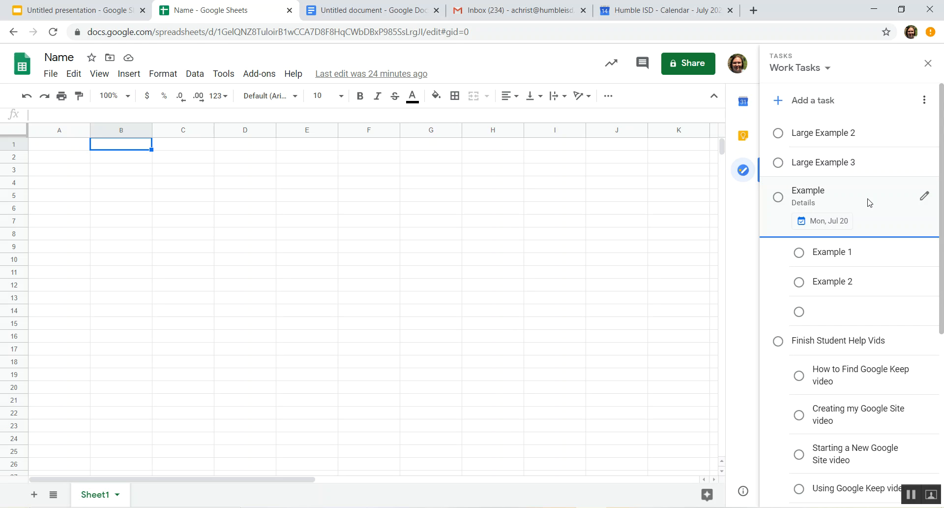
pyautogui.press('Return')
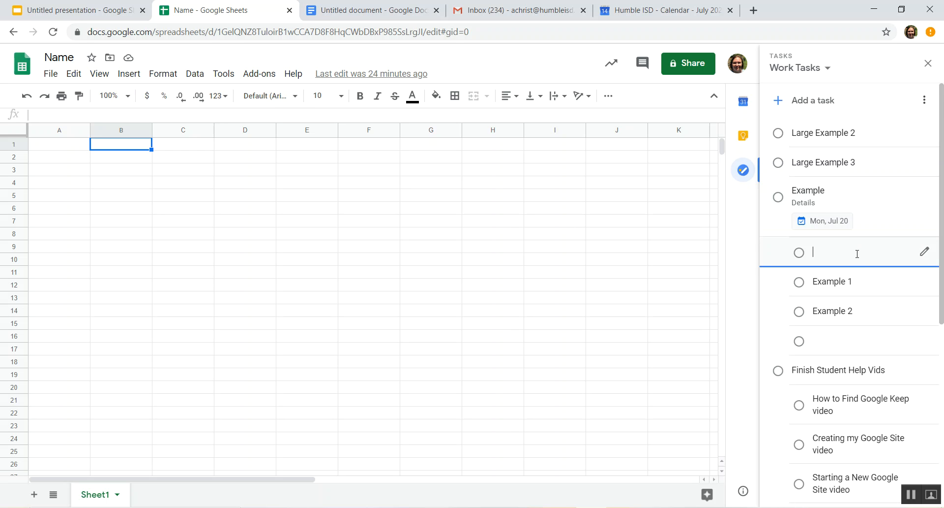
# Move the blank subtask directly under the Example task down below the Example 2 subtask.
pyautogui.moveTo(861, 257); pyautogui.dragTo(858, 298)
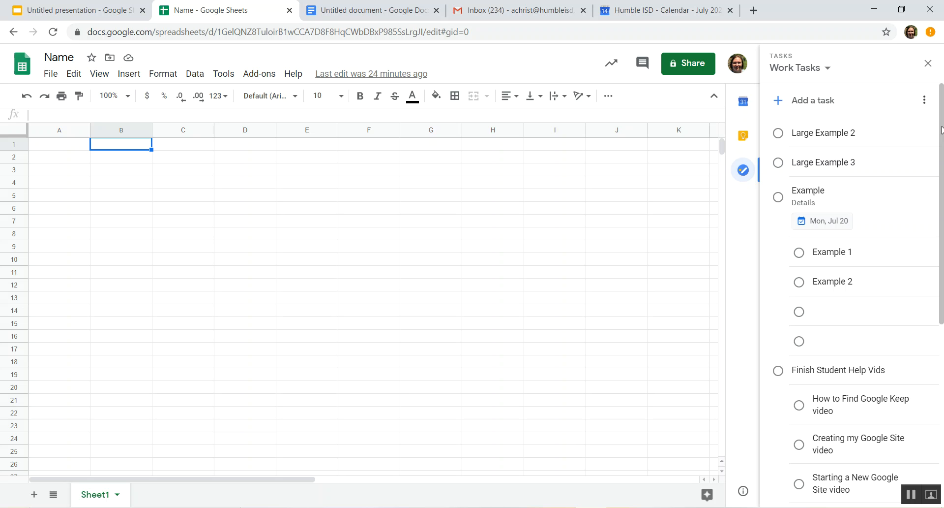
pyautogui.moveTo(942, 129); pyautogui.dragTo(941, 225)
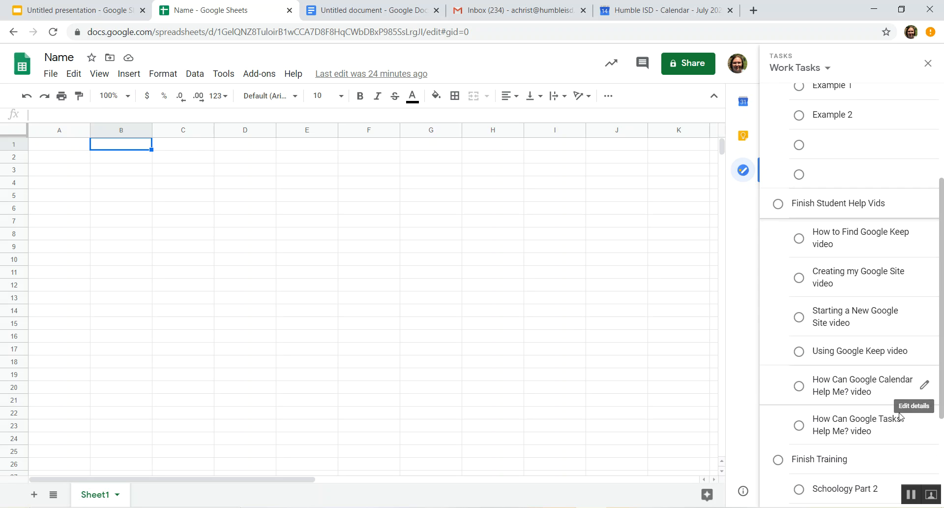
pyautogui.moveTo(941, 245); pyautogui.dragTo(942, 124)
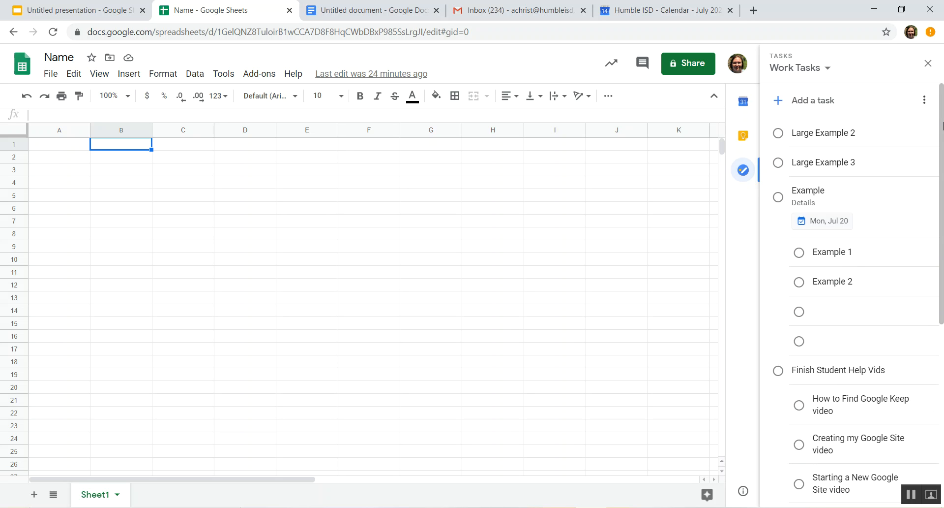
# View the Home To Do task list and return to the Work Tasks list.
pyautogui.click(807, 69)
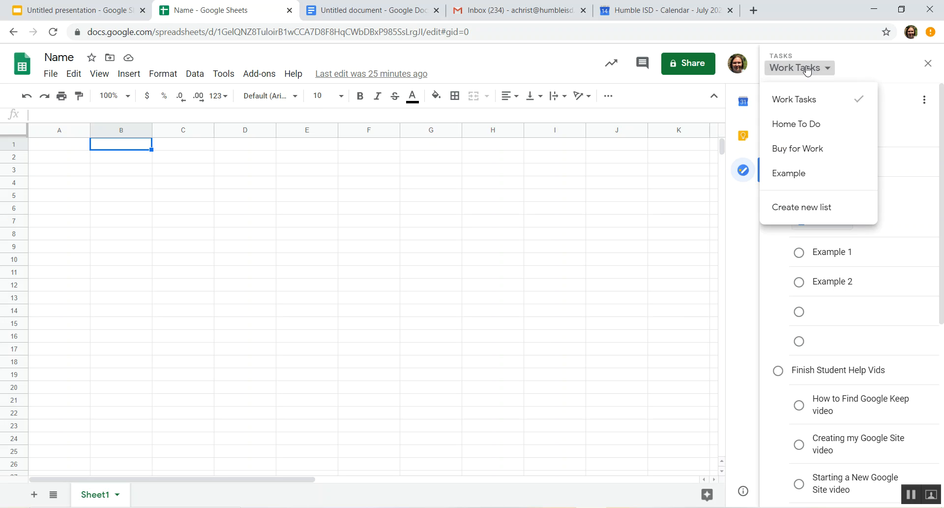
pyautogui.click(817, 123)
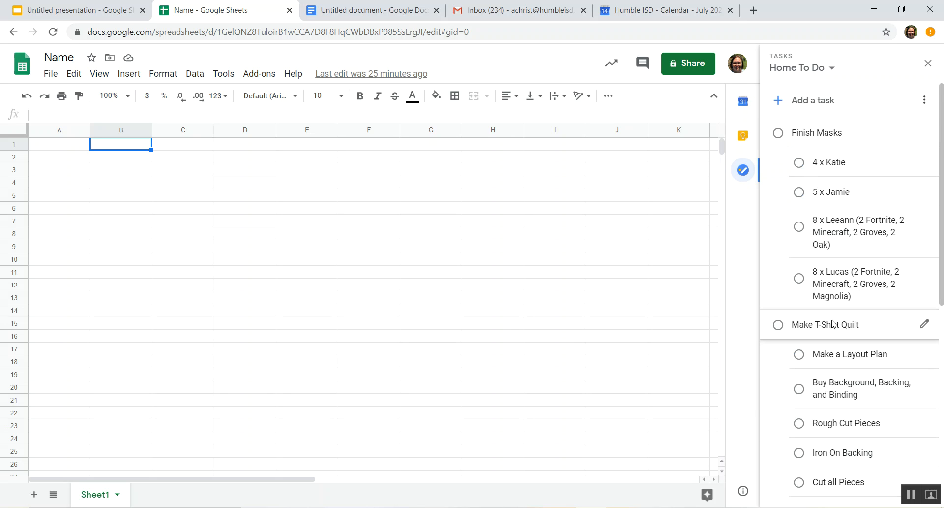
pyautogui.click(820, 75)
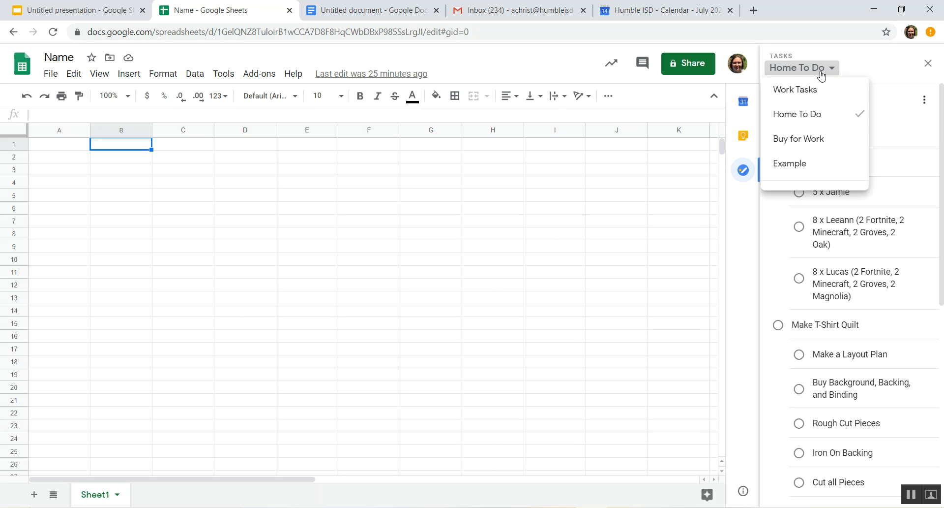
pyautogui.click(816, 98)
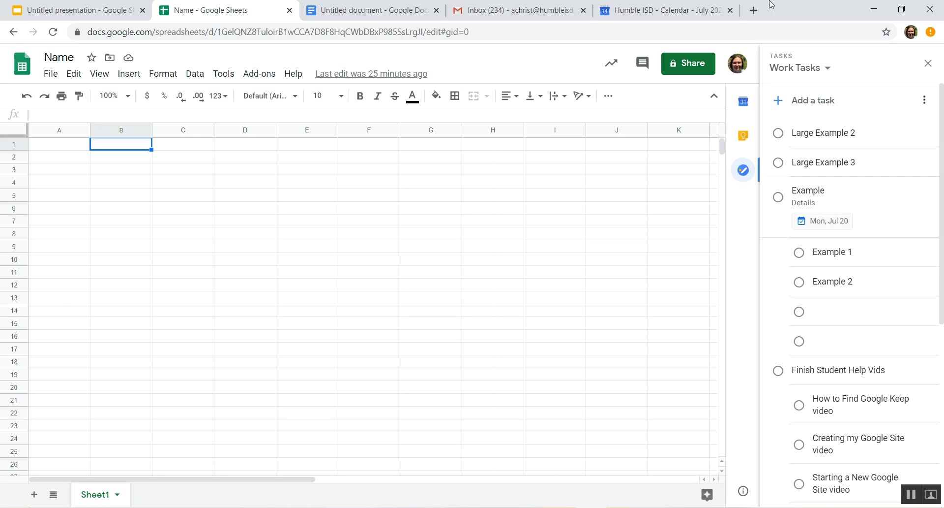
# Switch to Google Calendar, view the details of the Example task on July 20, and close them.
pyautogui.click(659, 6)
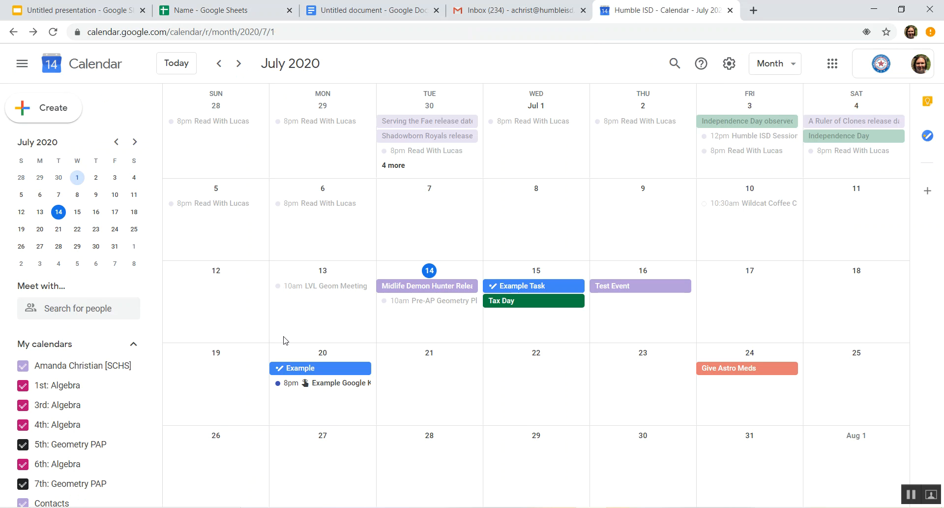
pyautogui.click(323, 372)
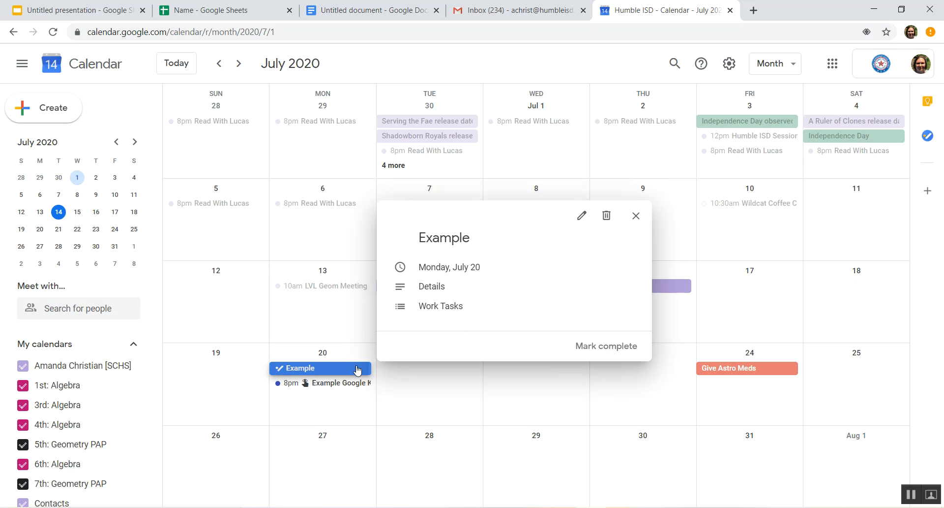
pyautogui.click(636, 216)
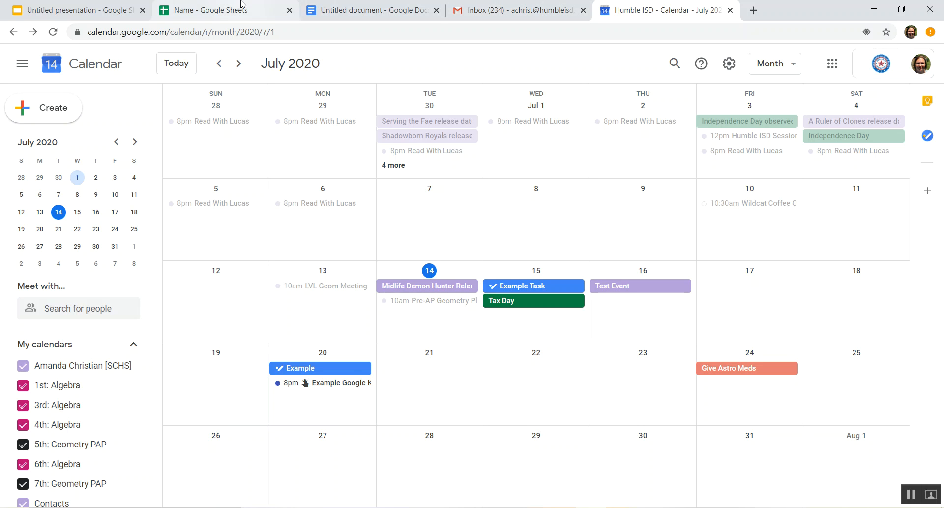
# Open Google Tasks beside the untitled document in Google Docs and beside the inbox in Gmail.
pyautogui.click(399, 9)
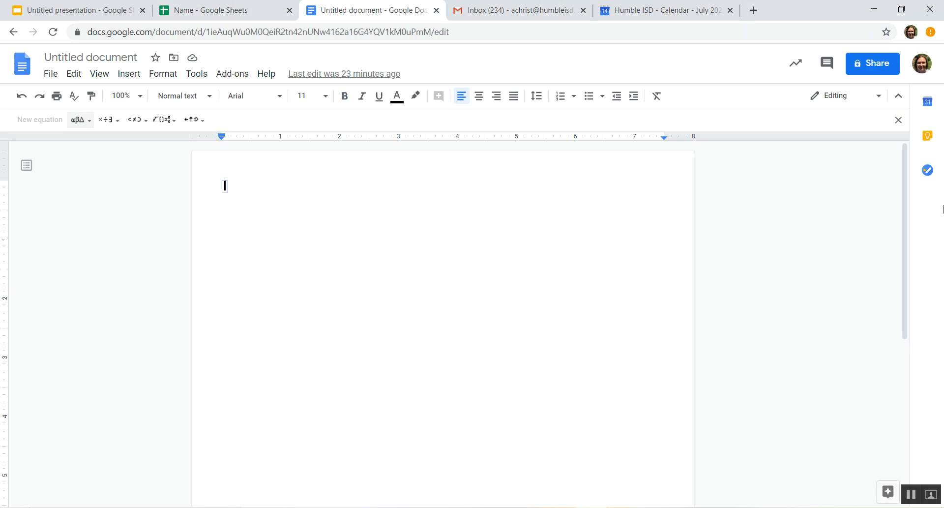
pyautogui.click(928, 171)
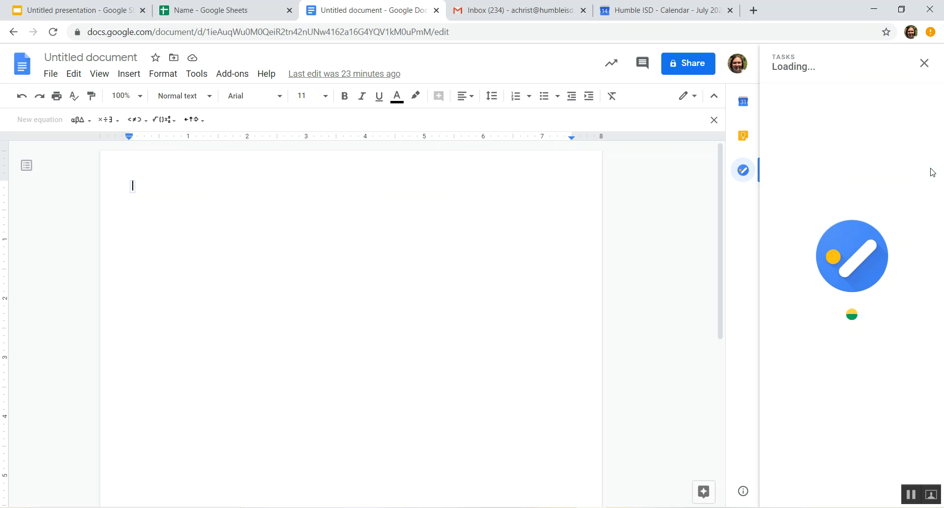
pyautogui.click(537, 12)
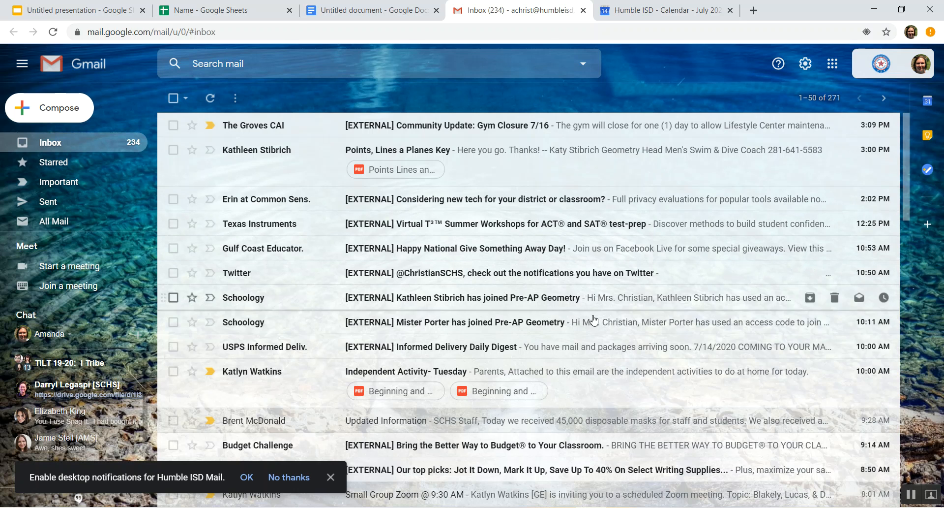
pyautogui.click(927, 170)
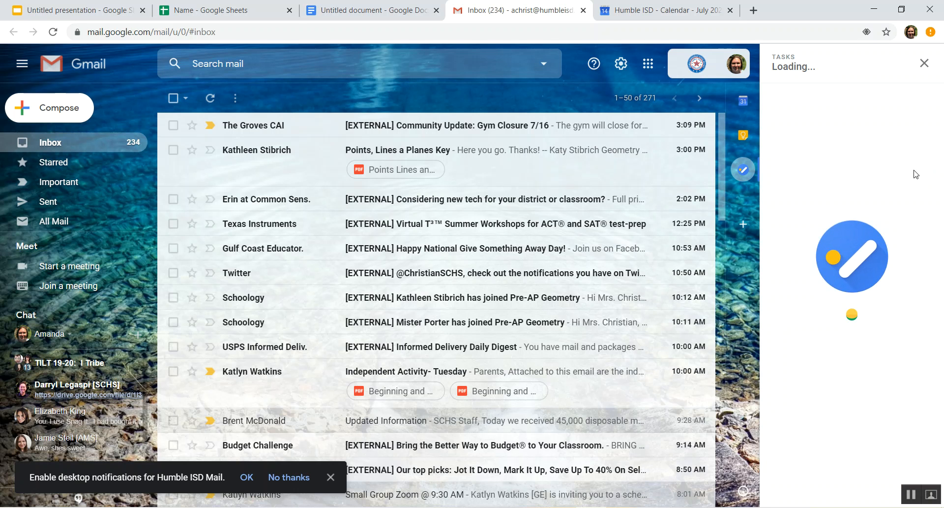